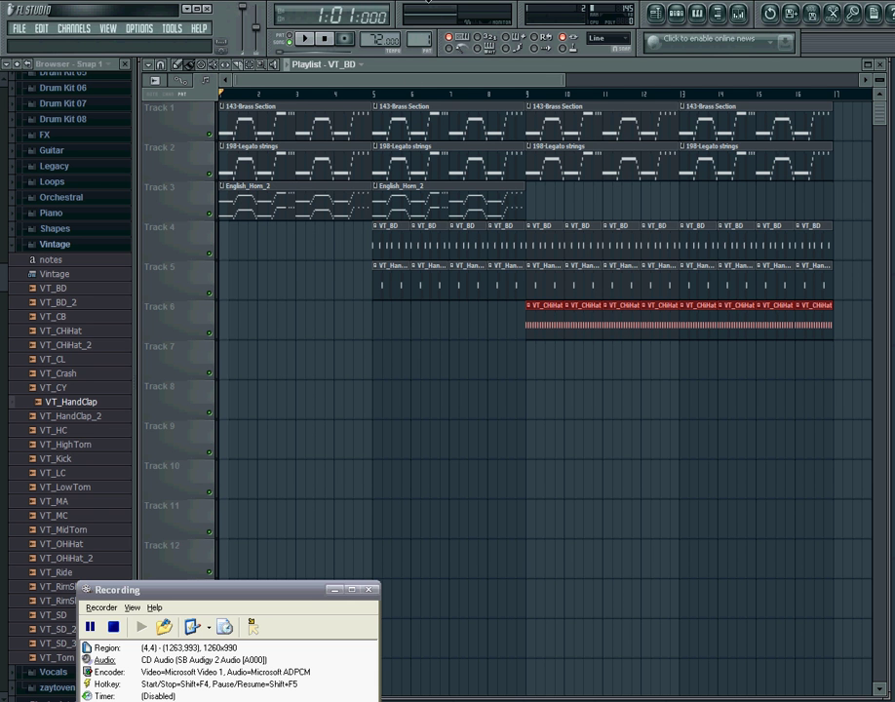
Play the start of the song briefly, then stop it back at bar 1
{"action": "left_click", "coordinate": [306, 39]}
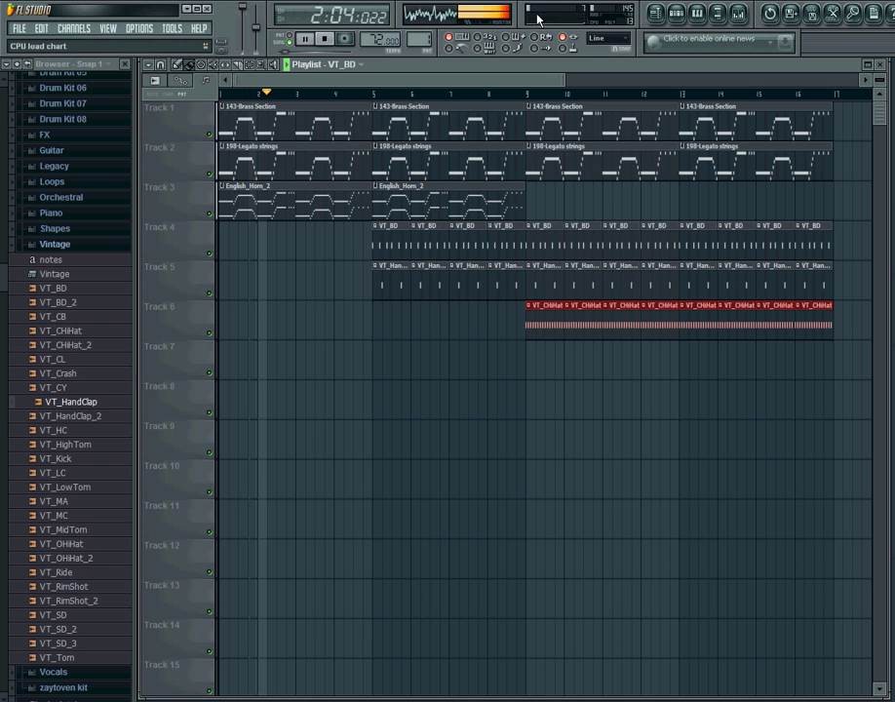
{"action": "left_click", "coordinate": [326, 39]}
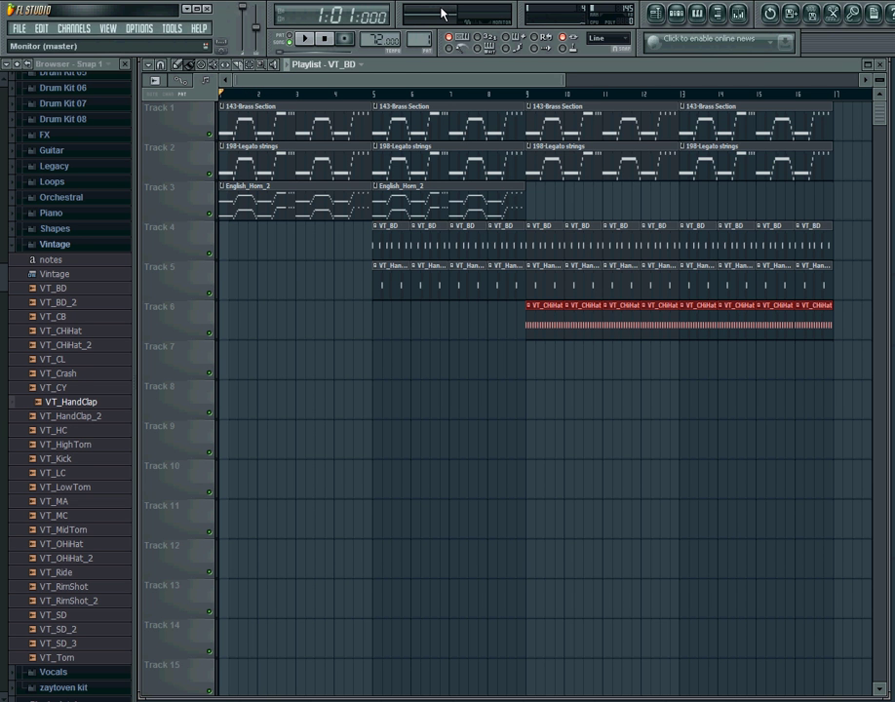
Open the mixer and widen it to show Master, Inserts 1–14 and Sends 1–4
{"action": "left_click", "coordinate": [740, 14]}
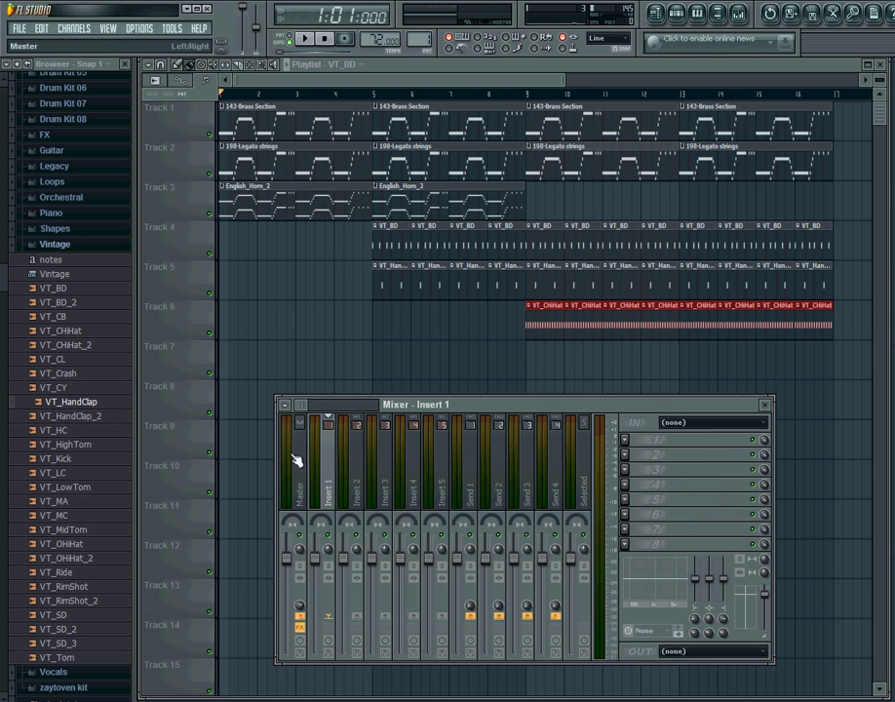
{"action": "left_click_drag", "start_coordinate": [275, 474], "coordinate": [157, 477]}
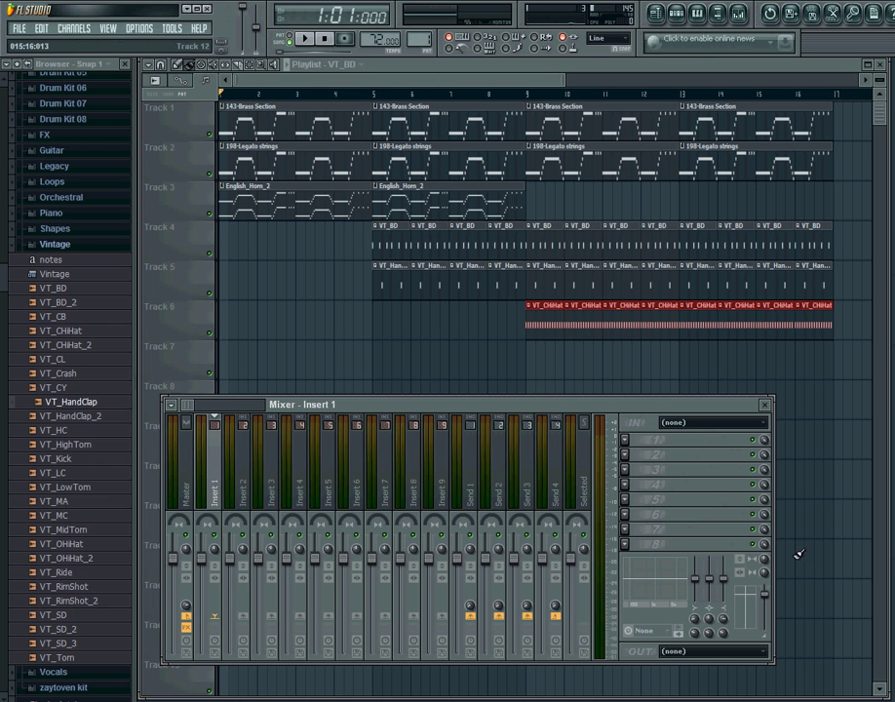
{"action": "left_click_drag", "start_coordinate": [775, 543], "coordinate": [872, 544]}
{"action": "left_click_drag", "start_coordinate": [838, 410], "coordinate": [828, 410]}
{"action": "left_click_drag", "start_coordinate": [458, 405], "coordinate": [442, 389]}
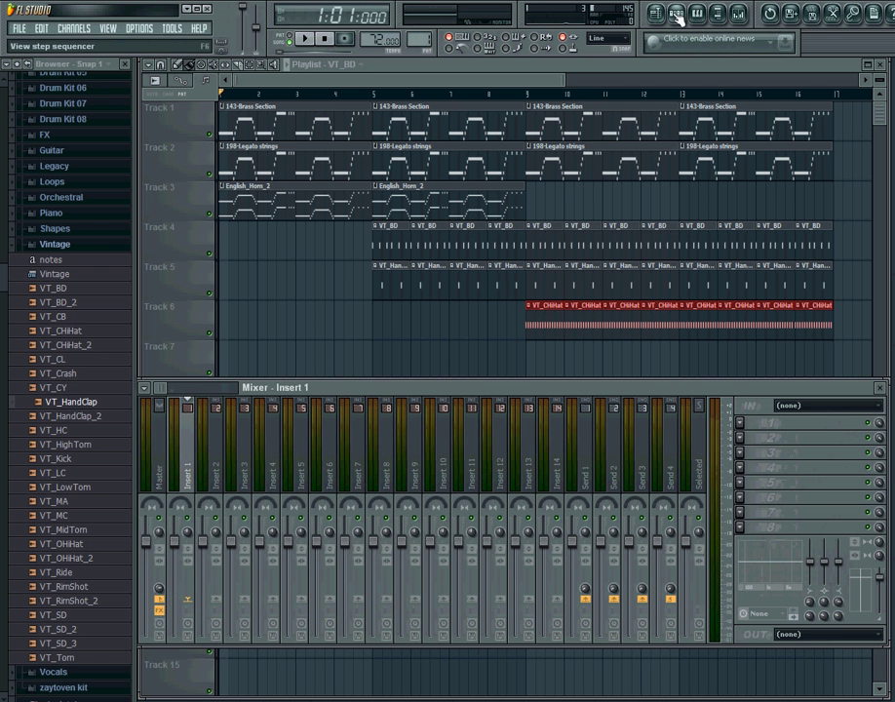
Open the step sequencer with F6 and move it up over the playlist, above the mixer
{"action": "key", "text": "F6"}
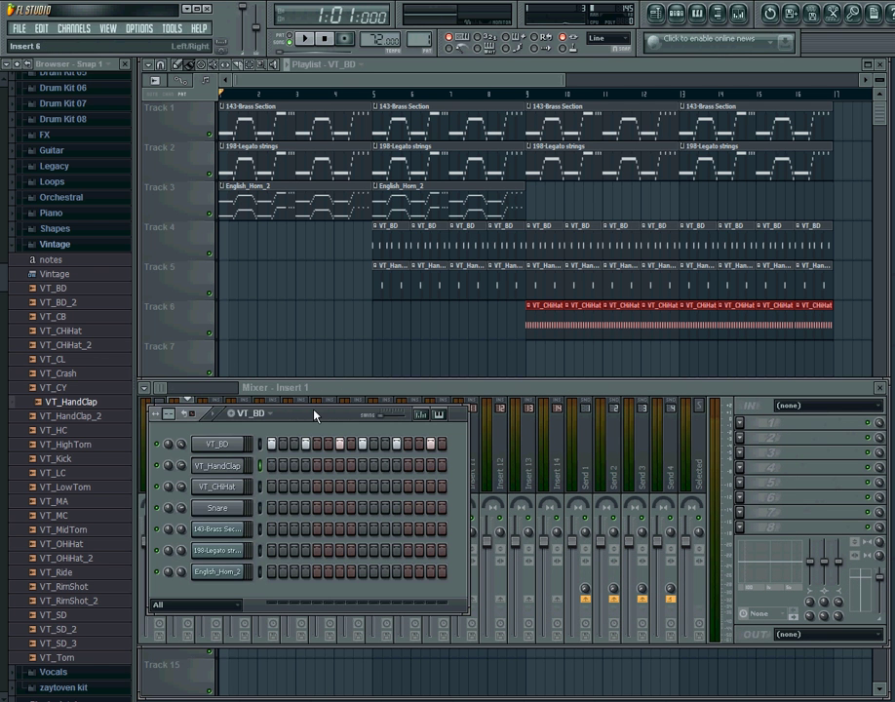
{"action": "left_click_drag", "start_coordinate": [314, 414], "coordinate": [515, 146]}
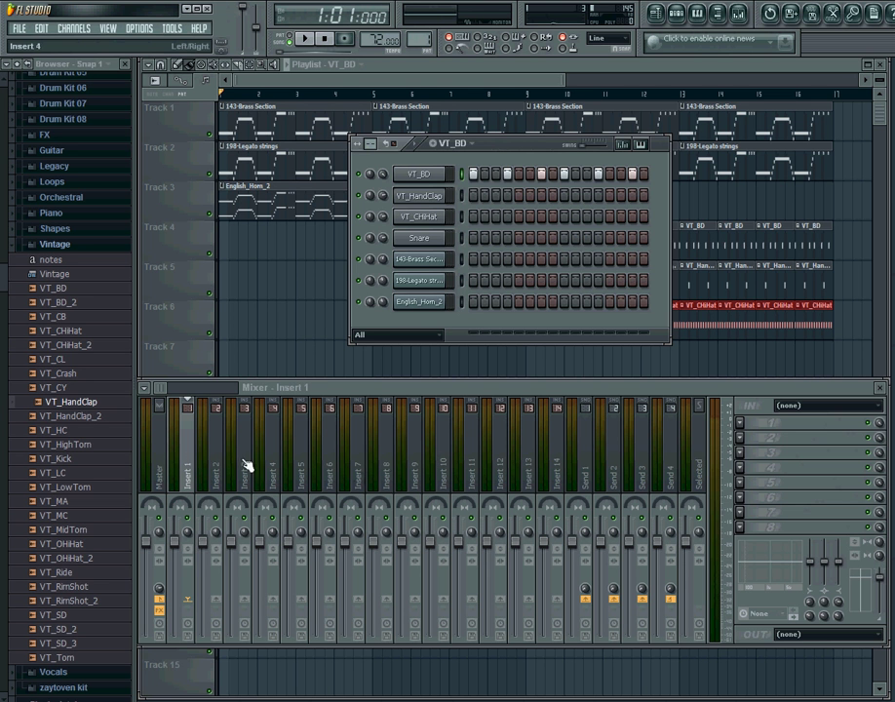
Link the VT_BD channel to Insert 1 so the track takes the name VT_BD
{"action": "right_click", "coordinate": [189, 450]}
{"action": "mouse_move", "coordinate": [189, 451]}
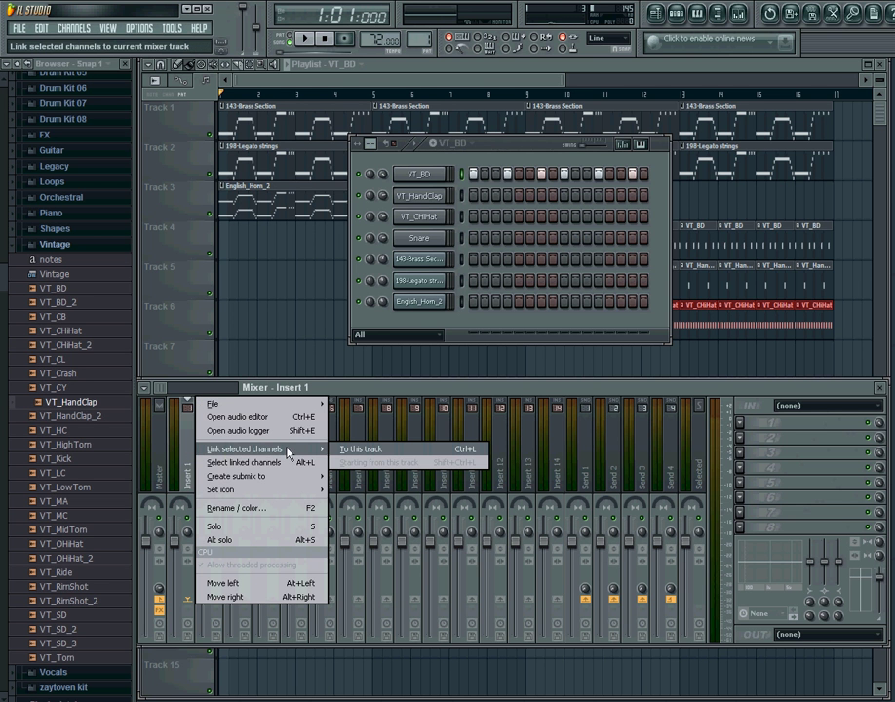
{"action": "left_click", "coordinate": [374, 451]}
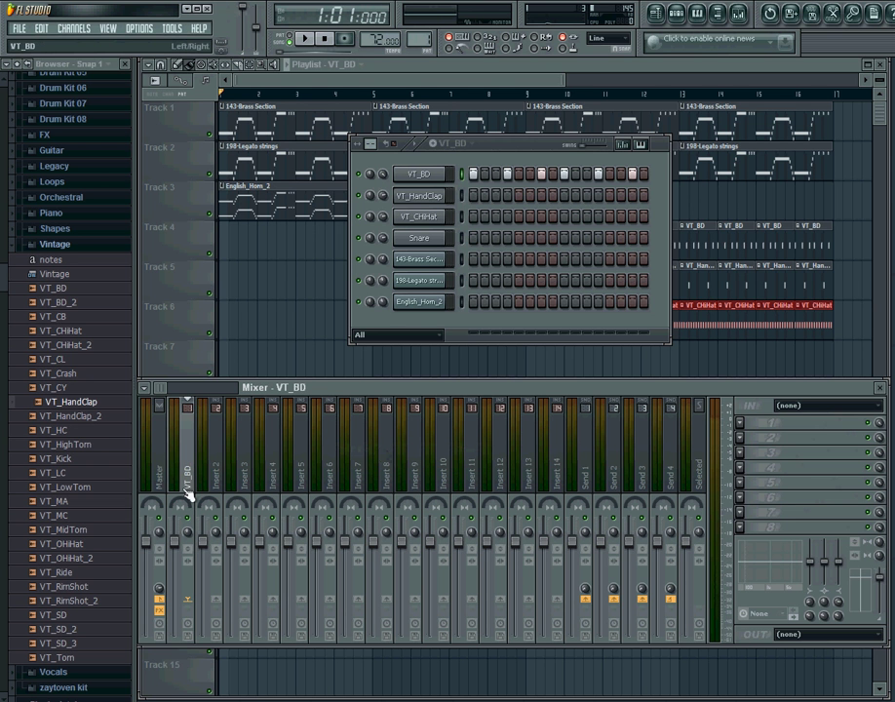
Play the song from bar 5 with the mixer showing to hear the VT_BD routing
{"action": "left_click", "coordinate": [306, 39]}
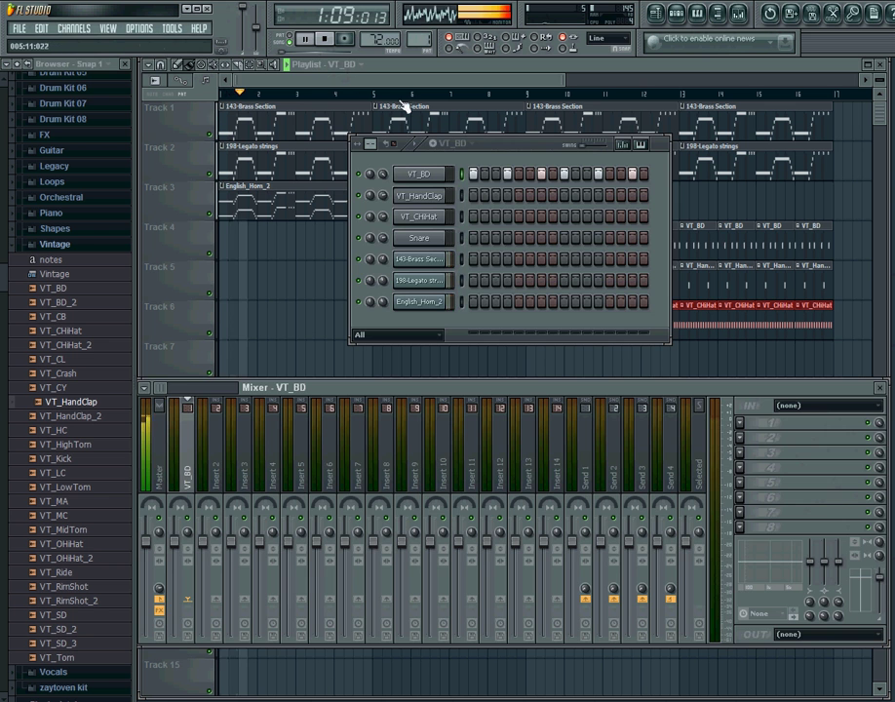
{"action": "left_click", "coordinate": [375, 96]}
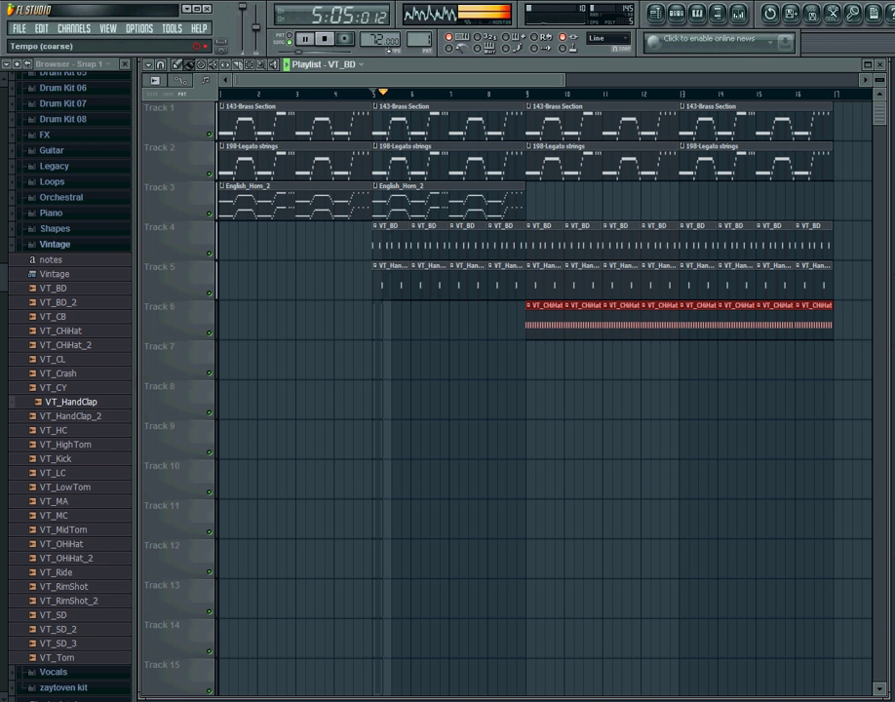
{"action": "left_click", "coordinate": [738, 17]}
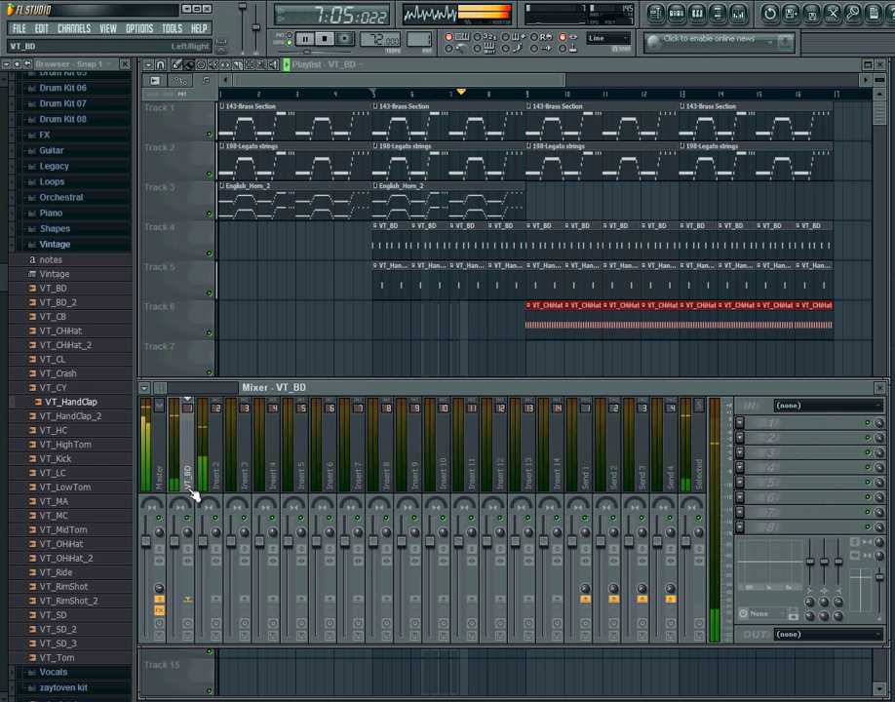
Stop playback and link the VT_HandClap channel to Insert 2
{"action": "left_click", "coordinate": [327, 39]}
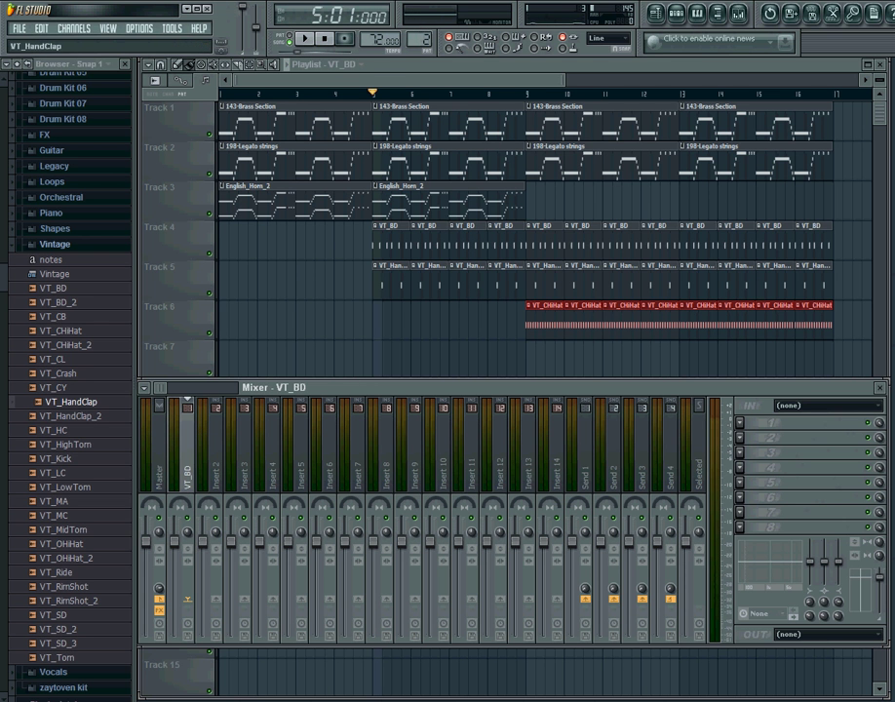
{"action": "left_click", "coordinate": [681, 14]}
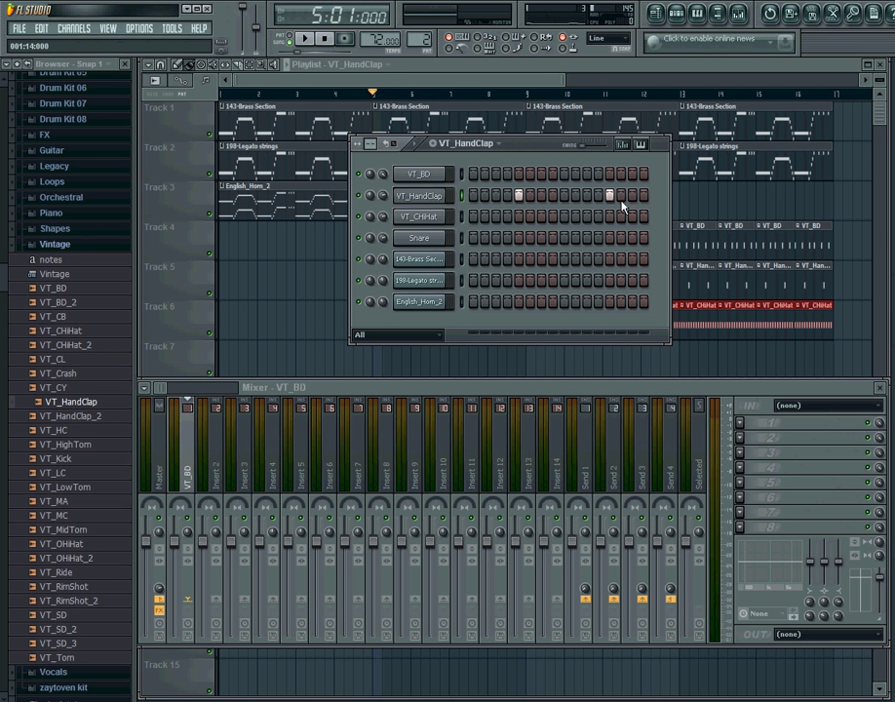
{"action": "left_click", "coordinate": [216, 473]}
{"action": "left_click", "coordinate": [216, 400]}
{"action": "mouse_move", "coordinate": [268, 449]}
{"action": "left_click", "coordinate": [372, 451]}
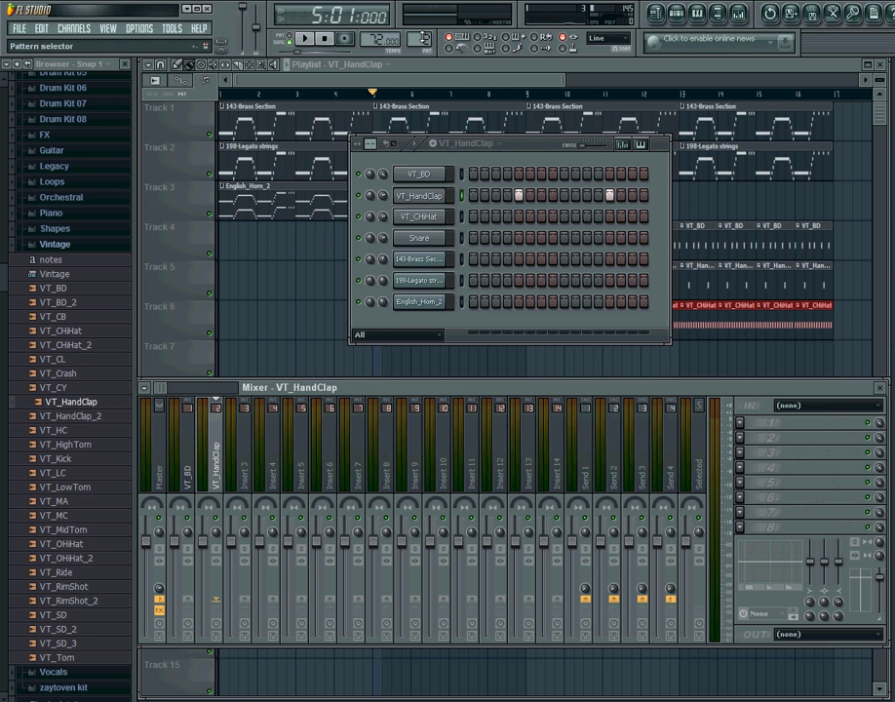
Link the VT_CHiHat channel to Insert 3
{"action": "left_click", "coordinate": [462, 217]}
{"action": "left_click", "coordinate": [247, 468]}
{"action": "right_click", "coordinate": [247, 466]}
{"action": "mouse_move", "coordinate": [336, 451]}
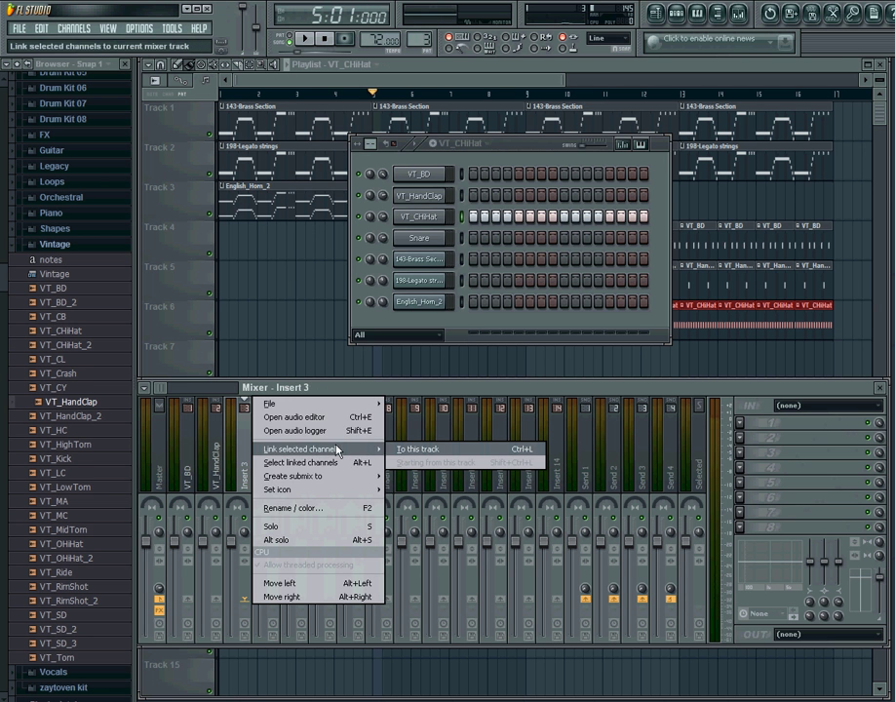
{"action": "left_click", "coordinate": [402, 449]}
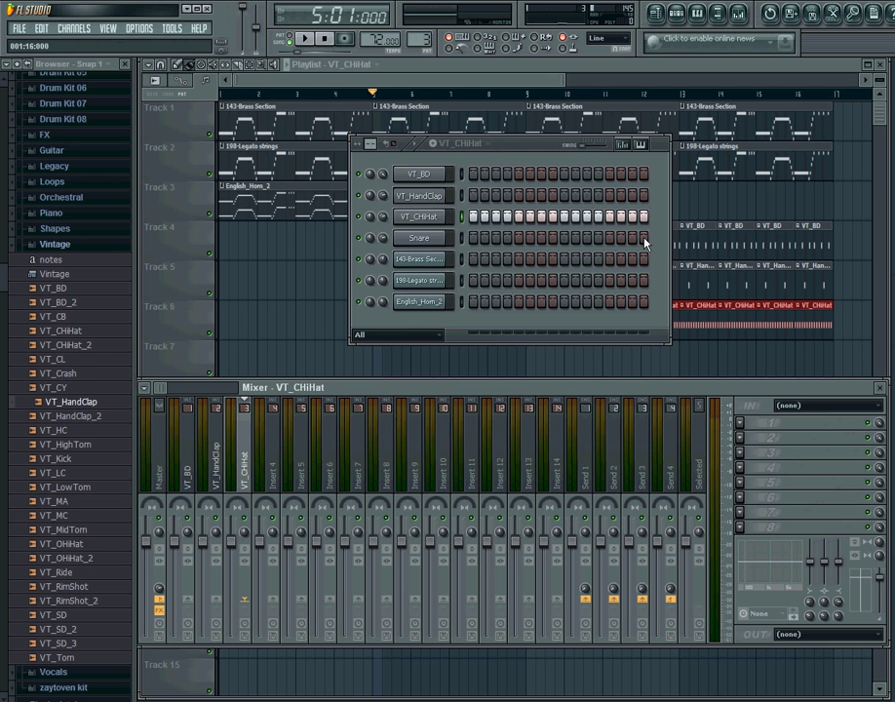
Delete the Snare channel from the channel rack
{"action": "right_click", "coordinate": [441, 237]}
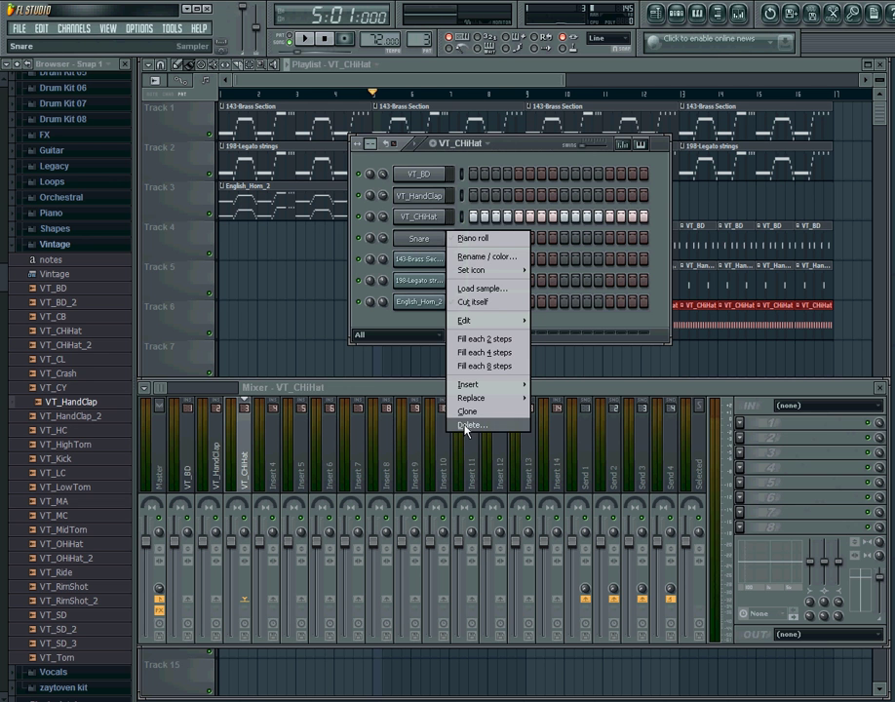
{"action": "left_click", "coordinate": [466, 426]}
{"action": "left_click", "coordinate": [517, 401]}
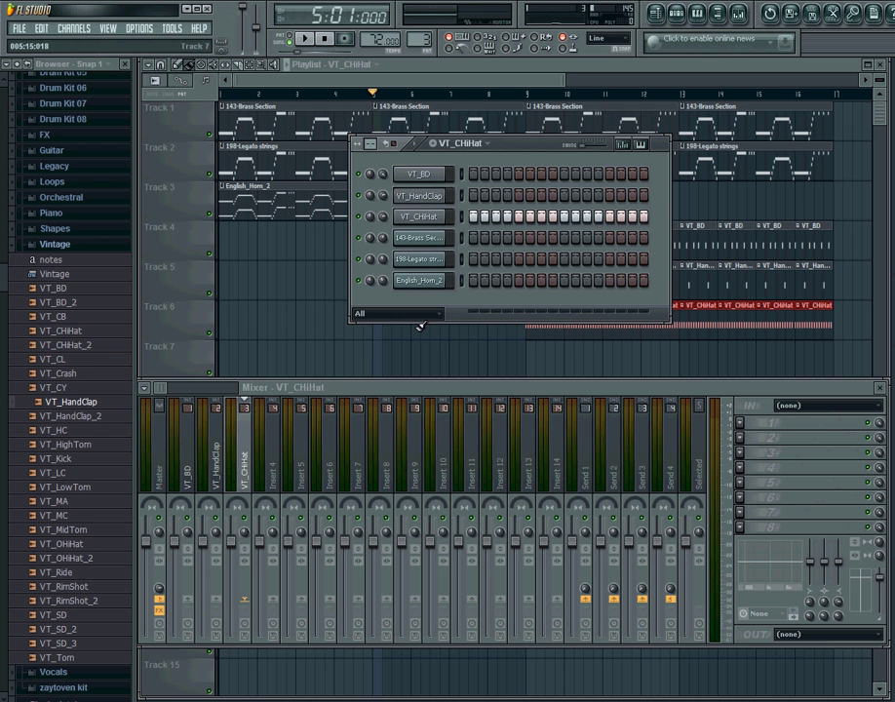
Link the 143-Brass Section channel to Insert 4
{"action": "left_click", "coordinate": [461, 236]}
{"action": "left_click", "coordinate": [275, 455]}
{"action": "right_click", "coordinate": [275, 455]}
{"action": "mouse_move", "coordinate": [390, 449]}
{"action": "left_click", "coordinate": [446, 451]}
{"action": "left_click", "coordinate": [462, 259]}
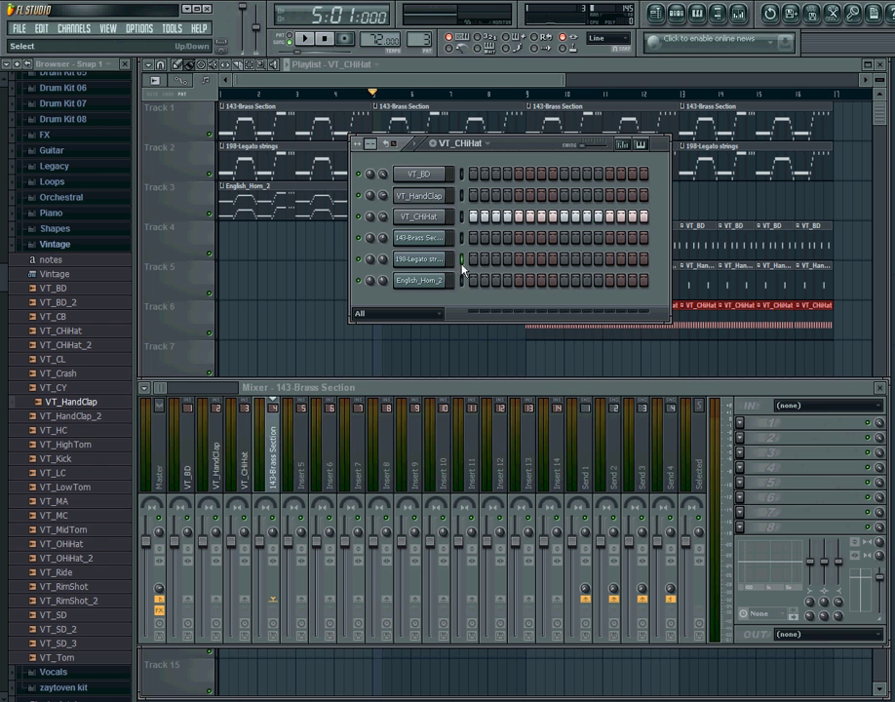
Link 198-Legato strings to Insert 5 and English_Horn_2 to Insert 6
{"action": "left_click", "coordinate": [299, 464]}
{"action": "right_click", "coordinate": [300, 460]}
{"action": "mouse_move", "coordinate": [390, 448]}
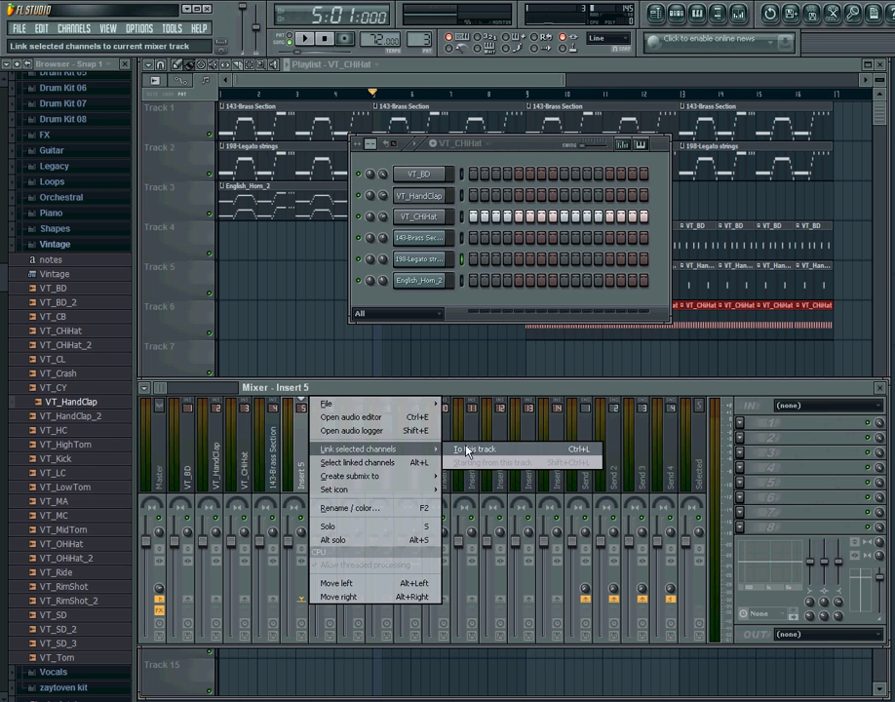
{"action": "left_click", "coordinate": [467, 451]}
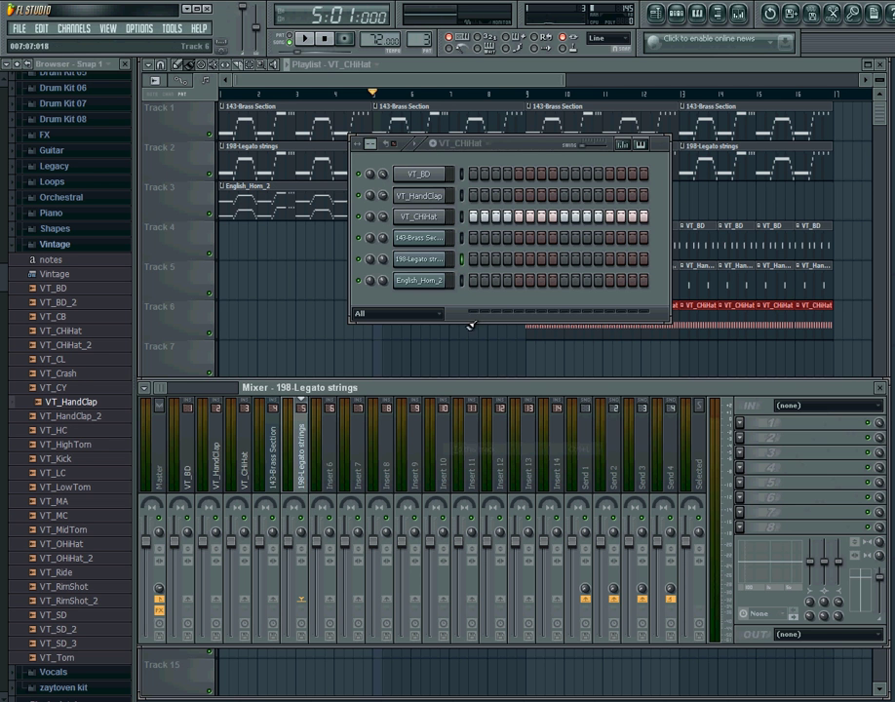
{"action": "left_click", "coordinate": [335, 456]}
{"action": "right_click", "coordinate": [334, 456]}
{"action": "mouse_move", "coordinate": [409, 449]}
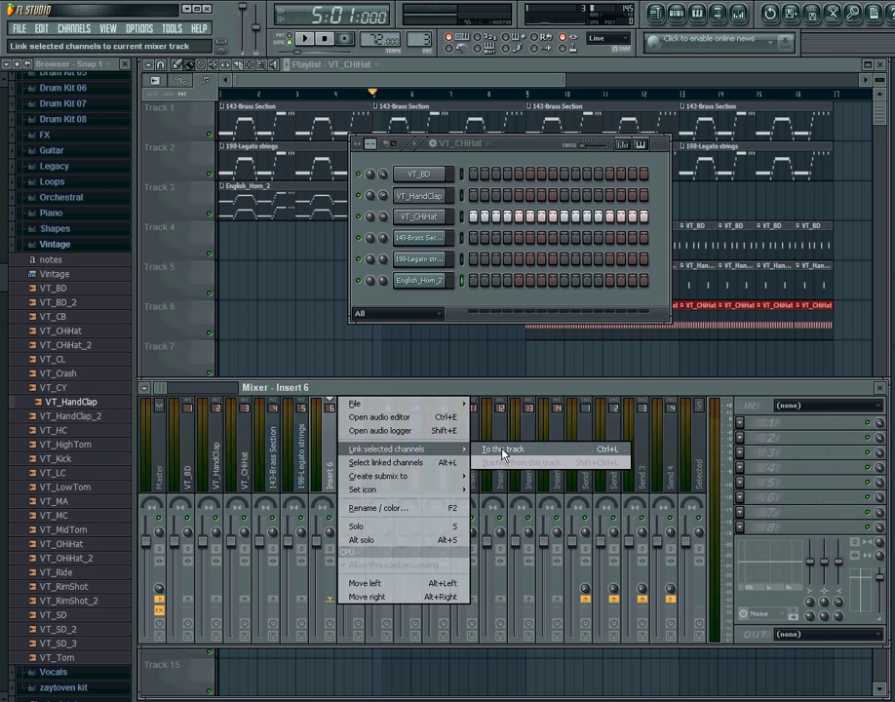
{"action": "left_click", "coordinate": [502, 451]}
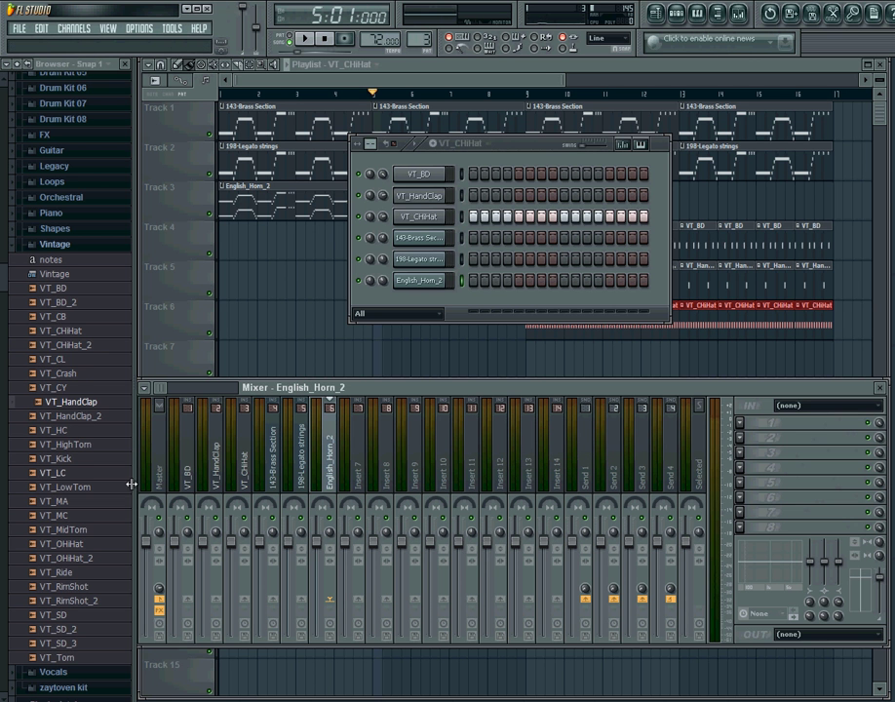
Lower the Master fader to about -8.2 dB, then select each of the six named inserts
{"action": "left_click", "coordinate": [151, 549]}
{"action": "left_click_drag", "start_coordinate": [145, 541], "coordinate": [145, 573]}
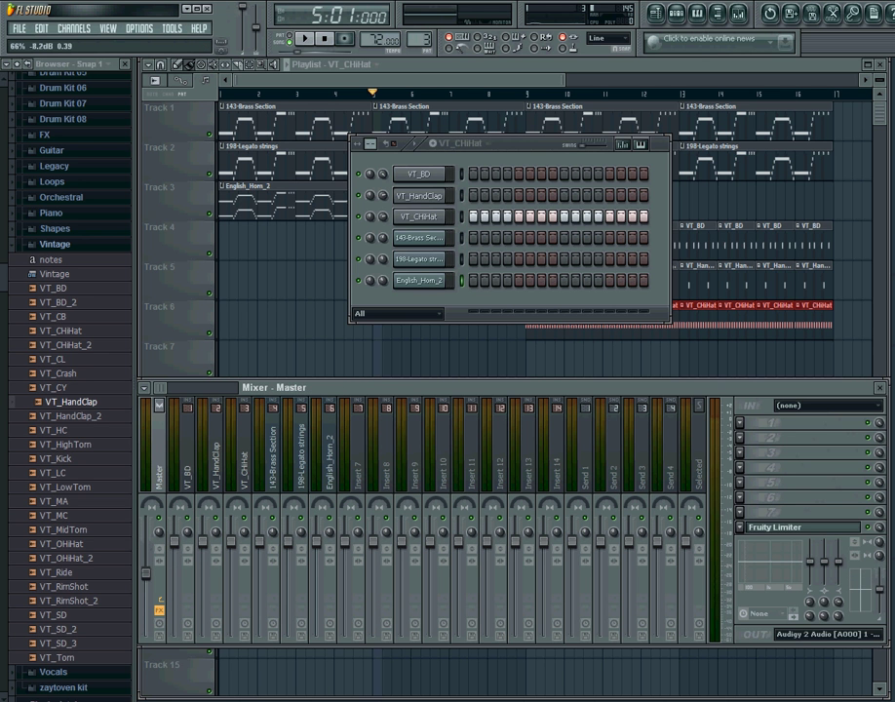
{"action": "left_click", "coordinate": [187, 452]}
{"action": "left_click", "coordinate": [216, 459]}
{"action": "left_click", "coordinate": [245, 462]}
{"action": "left_click", "coordinate": [273, 462]}
{"action": "left_click", "coordinate": [301, 462]}
{"action": "left_click", "coordinate": [329, 462]}
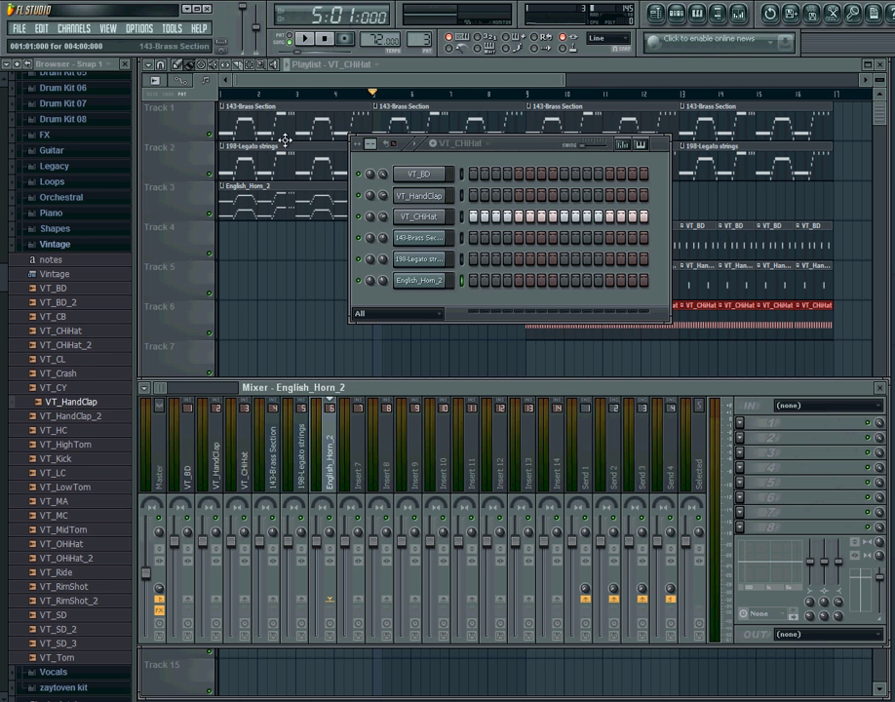
Hide the step sequencer, play from bar 9 with the mixer up, then stop at bar 1
{"action": "left_click", "coordinate": [678, 14]}
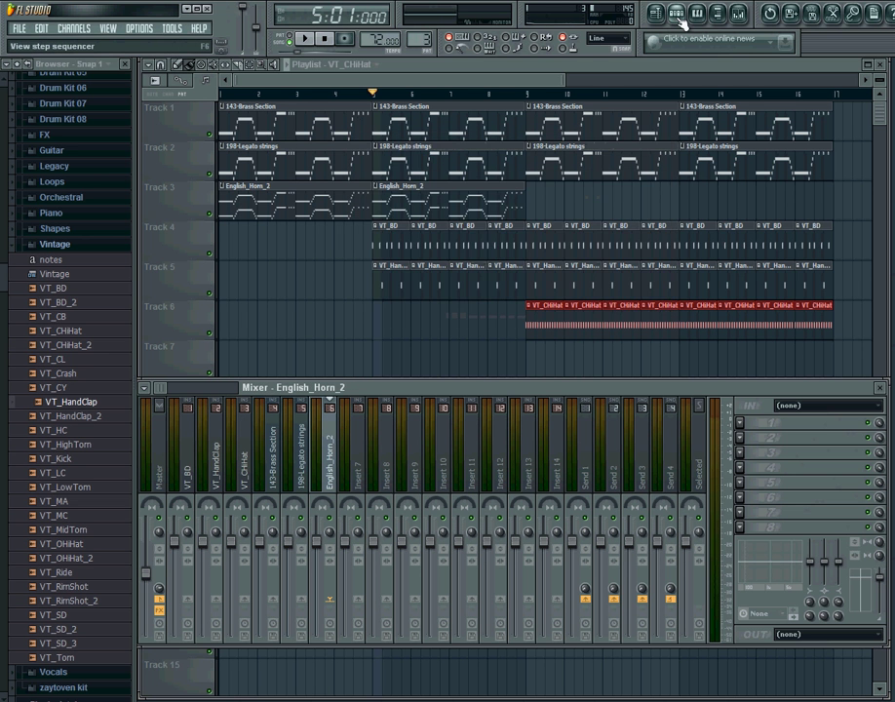
{"action": "left_click", "coordinate": [306, 41]}
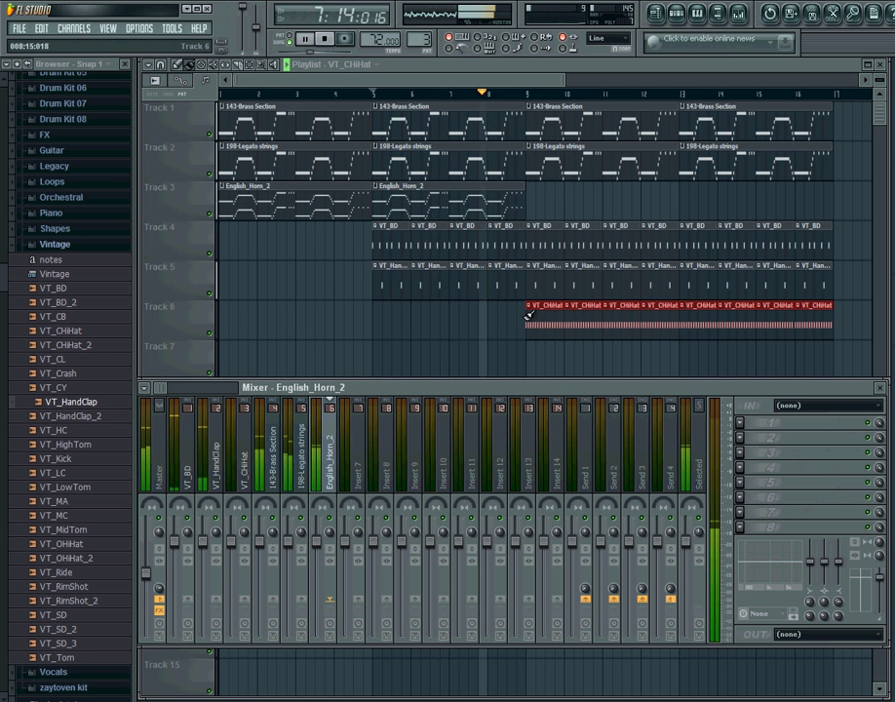
{"action": "left_click", "coordinate": [530, 95]}
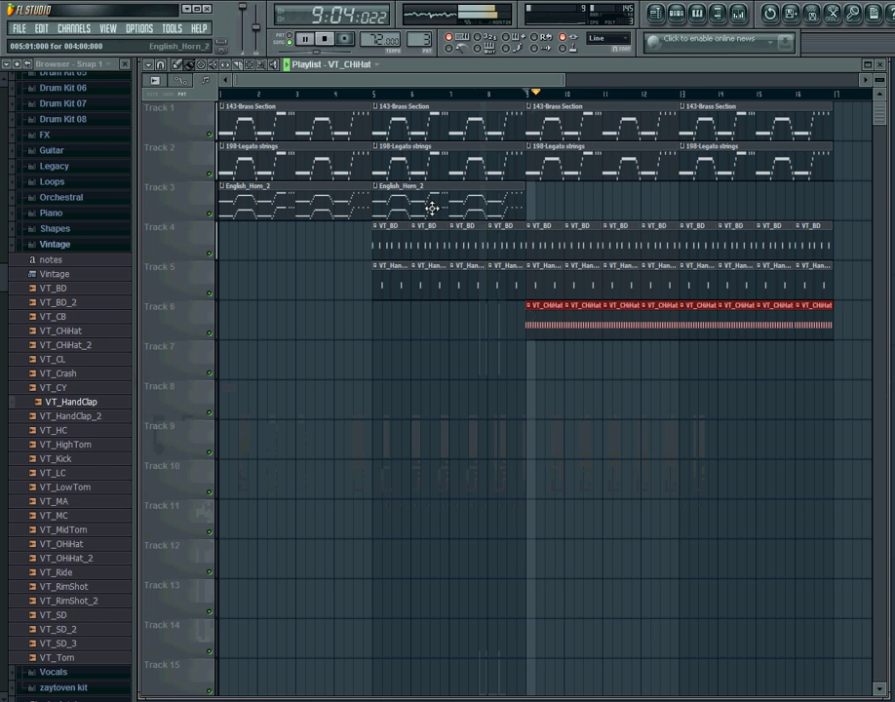
{"action": "left_click", "coordinate": [739, 17]}
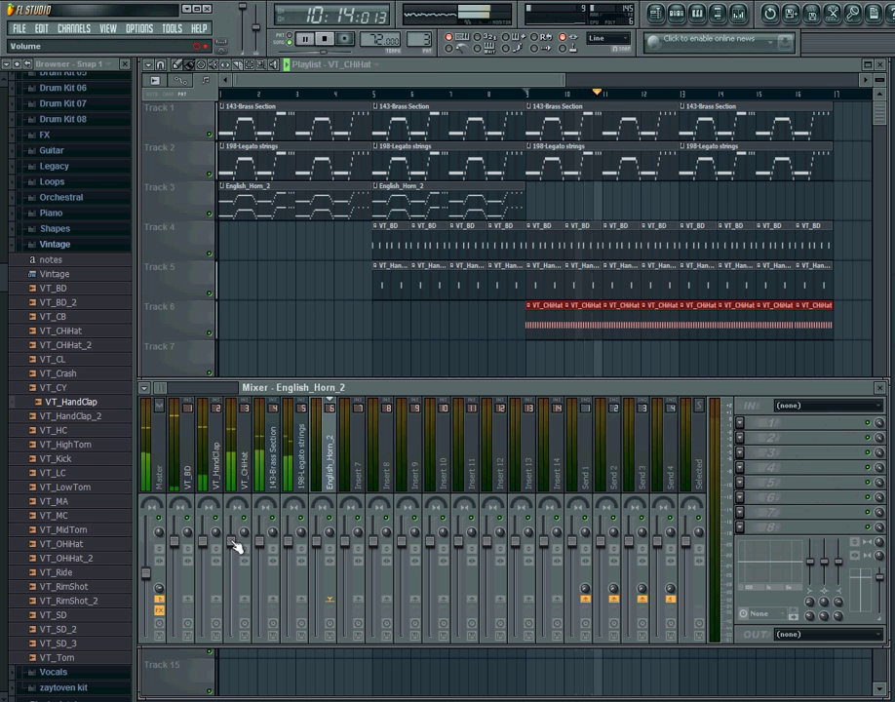
{"action": "left_click", "coordinate": [329, 40]}
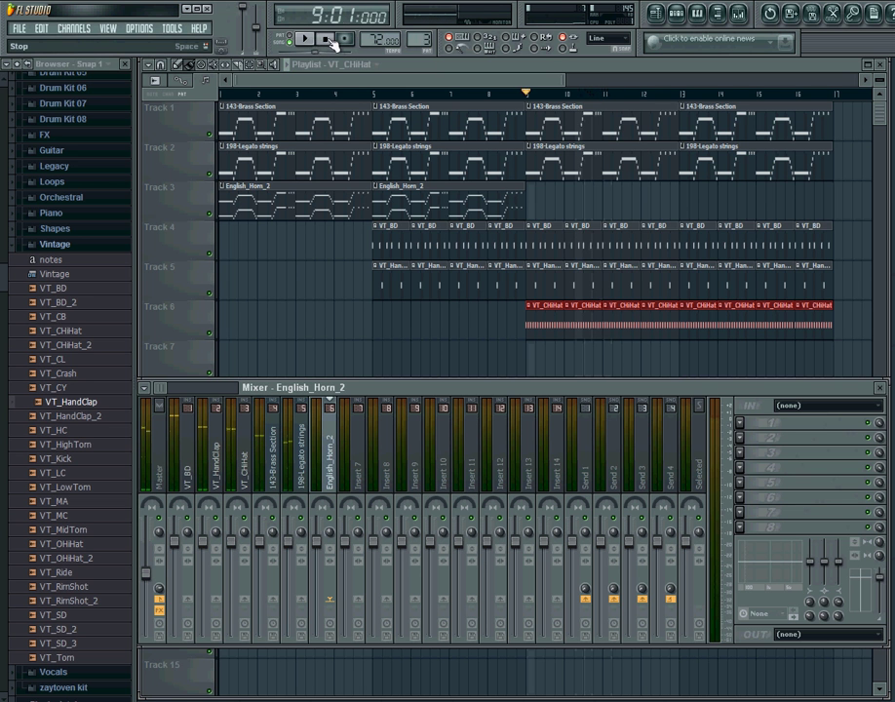
{"action": "left_click", "coordinate": [329, 40]}
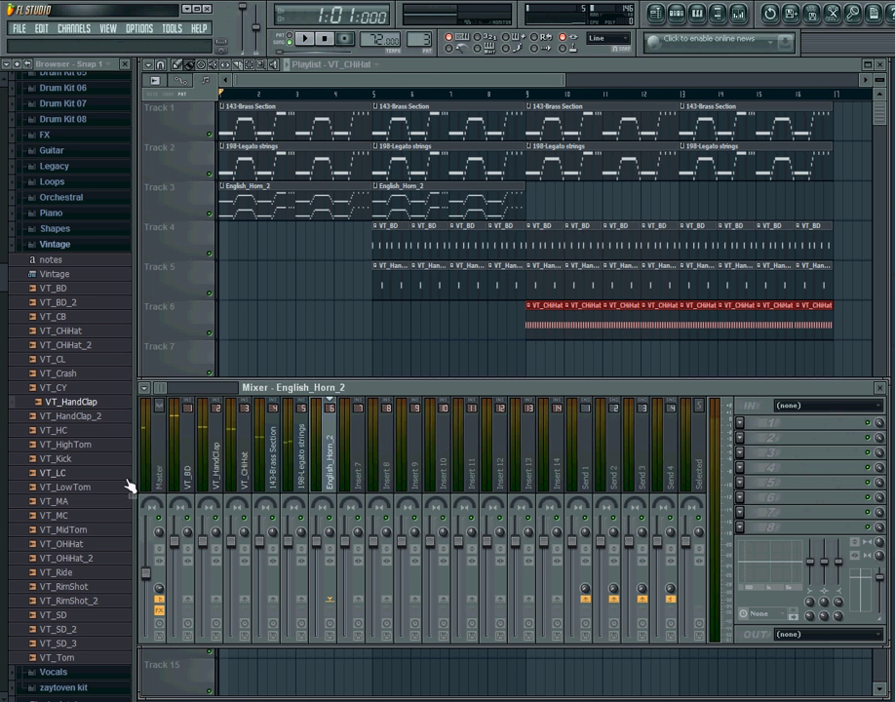
{"action": "left_click", "coordinate": [182, 546]}
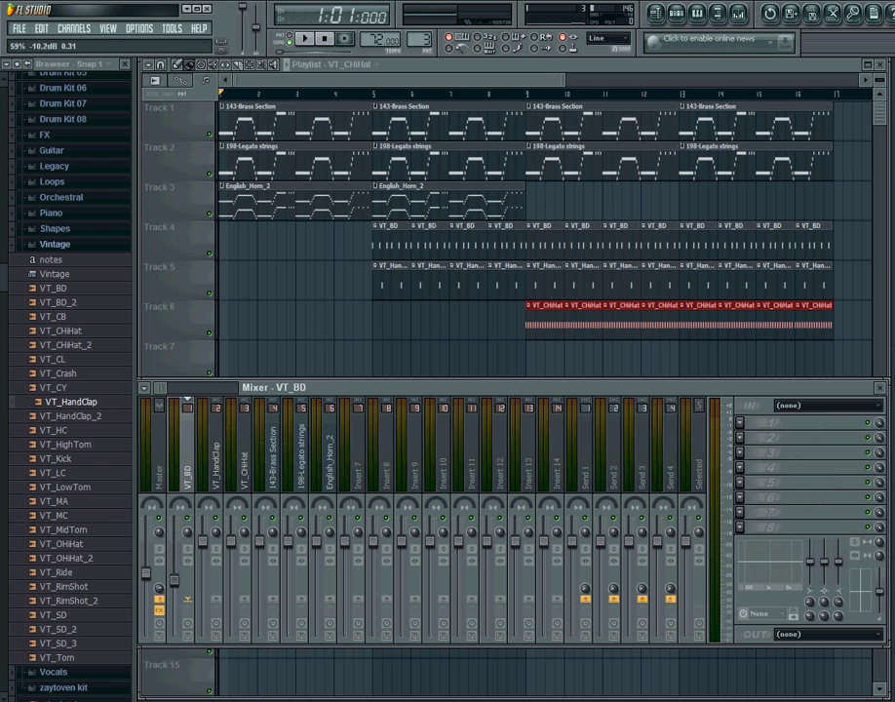
{"action": "left_click", "coordinate": [202, 539]}
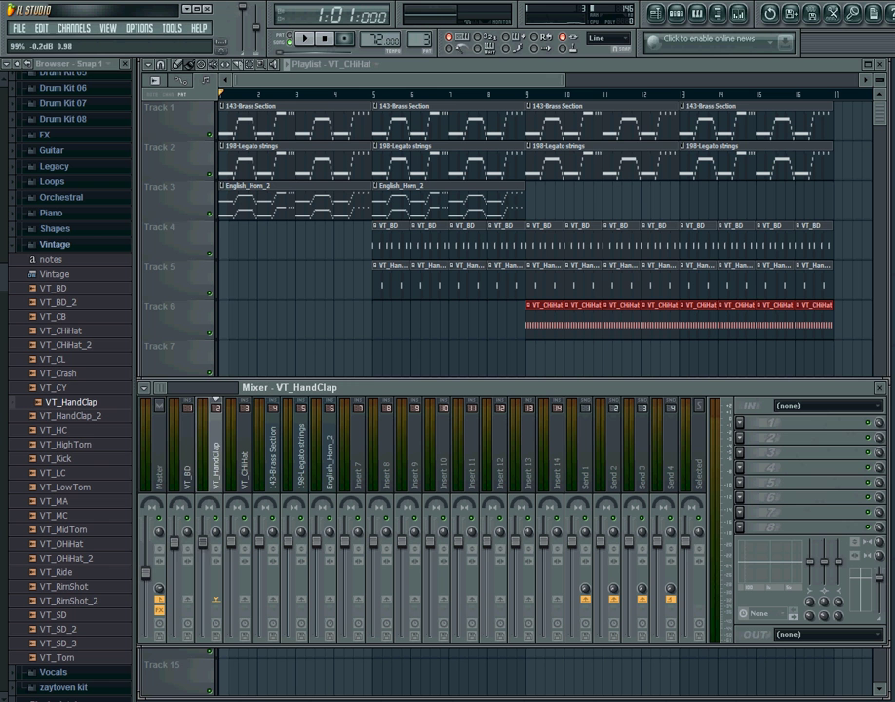
{"action": "left_click", "coordinate": [179, 551]}
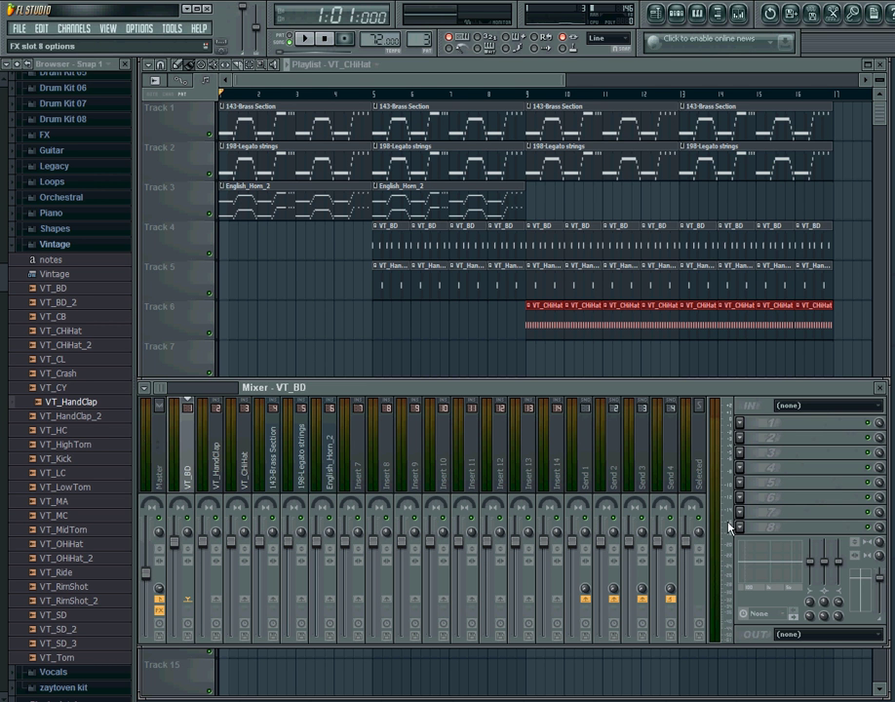
Review the inserts VT_BD through English_Horn_2 one by one, then close the mixer
{"action": "left_click", "coordinate": [244, 473]}
{"action": "left_click", "coordinate": [274, 475]}
{"action": "left_click", "coordinate": [301, 475]}
{"action": "left_click", "coordinate": [330, 478]}
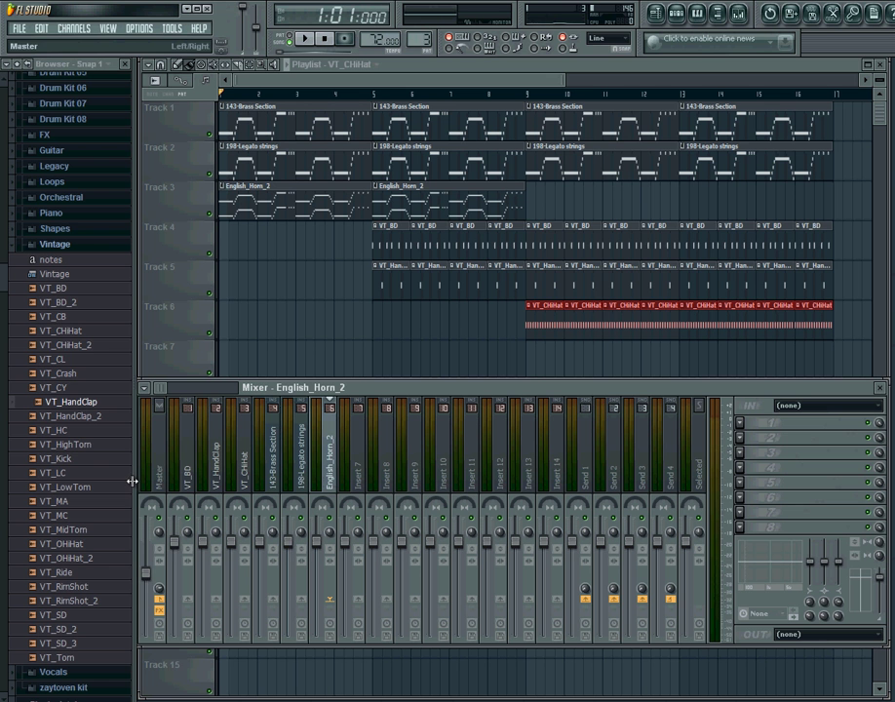
{"action": "left_click", "coordinate": [191, 470]}
{"action": "left_click", "coordinate": [249, 468]}
{"action": "left_click", "coordinate": [274, 468]}
{"action": "left_click", "coordinate": [302, 470]}
{"action": "left_click", "coordinate": [330, 472]}
{"action": "left_click", "coordinate": [216, 472]}
{"action": "left_click", "coordinate": [244, 468]}
{"action": "left_click", "coordinate": [274, 466]}
{"action": "left_click", "coordinate": [302, 465]}
{"action": "left_click", "coordinate": [328, 465]}
{"action": "left_click", "coordinate": [192, 462]}
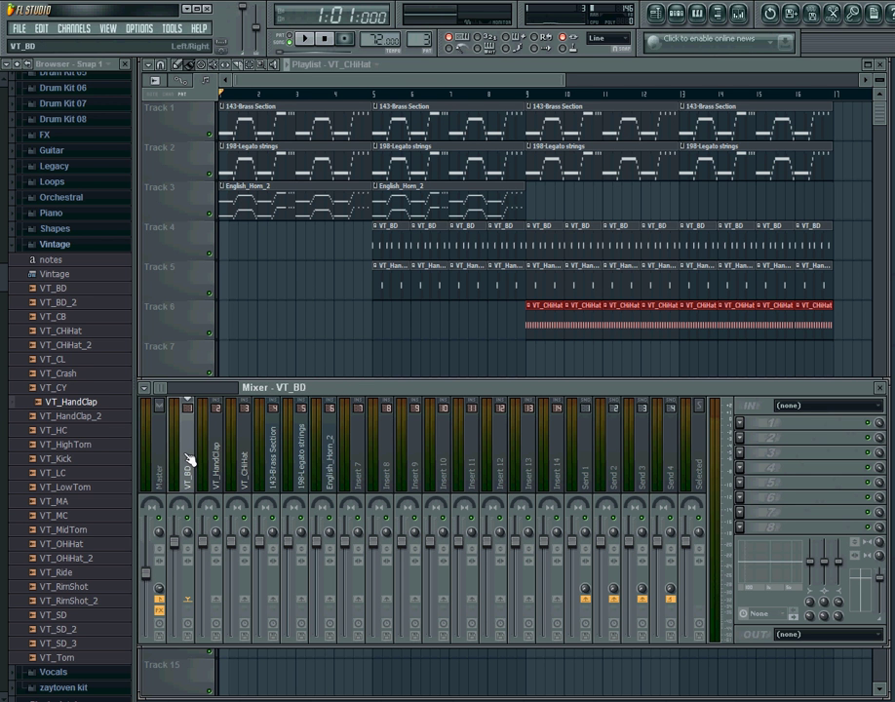
{"action": "left_click", "coordinate": [882, 388]}
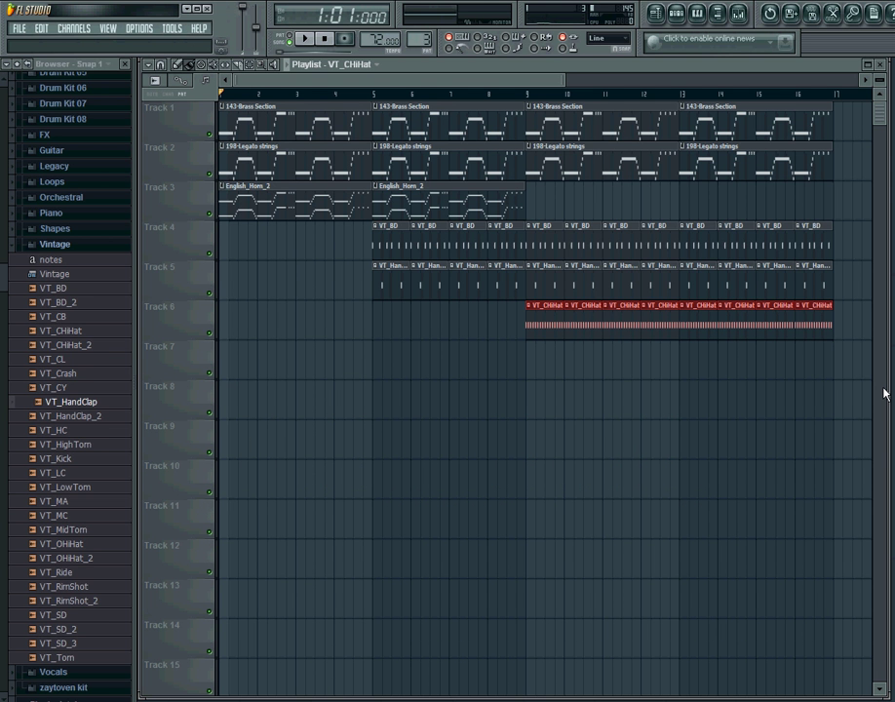